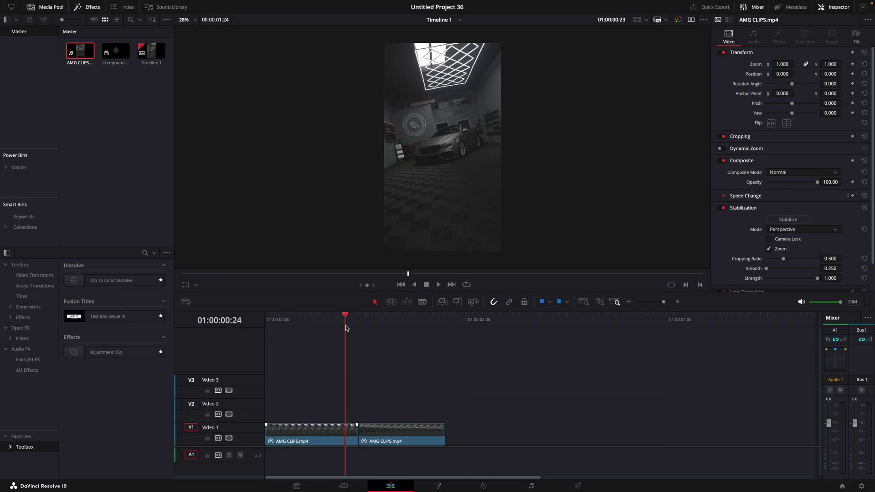
- Copy the second clip onto Video 2 at the playhead, make it a freeze frame, and trim it to the cut
{"action": "left_click_drag", "start_coordinate": [408, 429], "coordinate": [407, 388]}
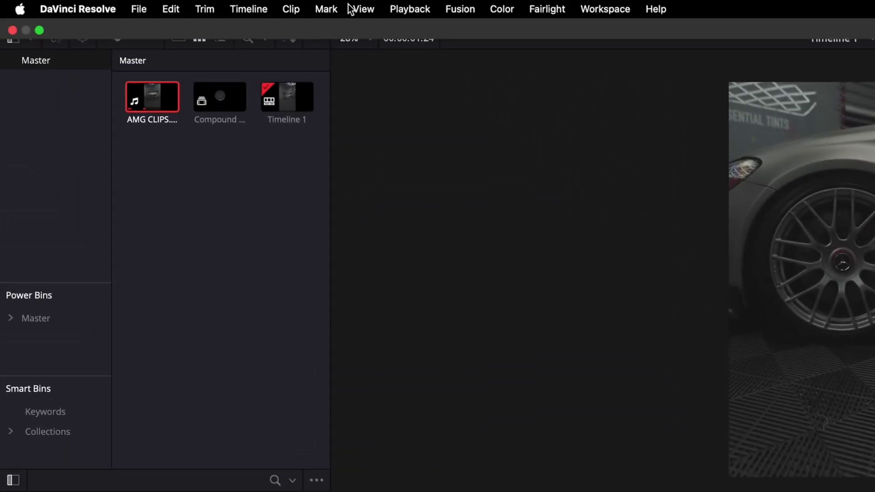
{"action": "left_click", "coordinate": [292, 9]}
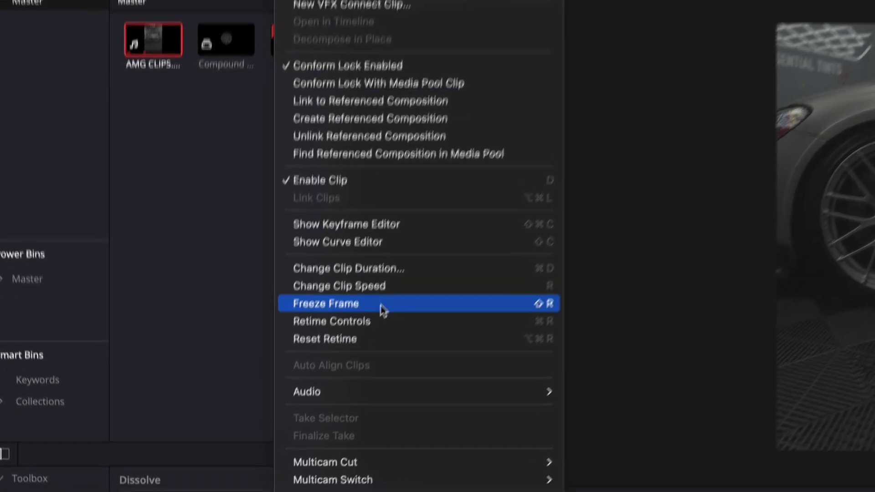
{"action": "left_click", "coordinate": [401, 261]}
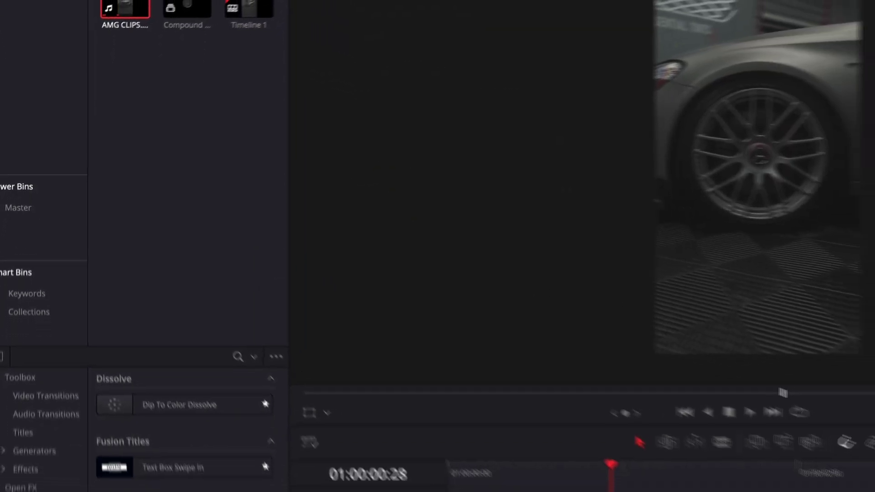
{"action": "left_click_drag", "start_coordinate": [484, 469], "coordinate": [357, 407]}
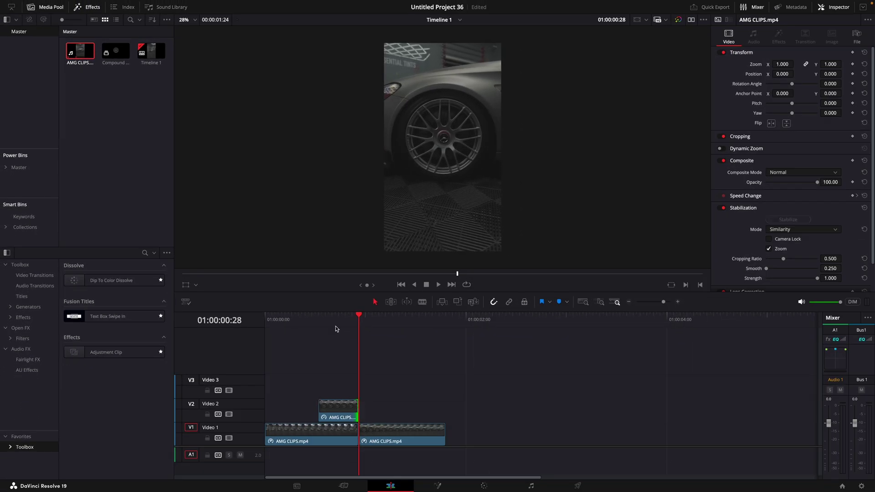
- On the Color page, fit a low-softness Circle window over the wheel and add an alpha output
{"action": "left_click", "coordinate": [484, 486]}
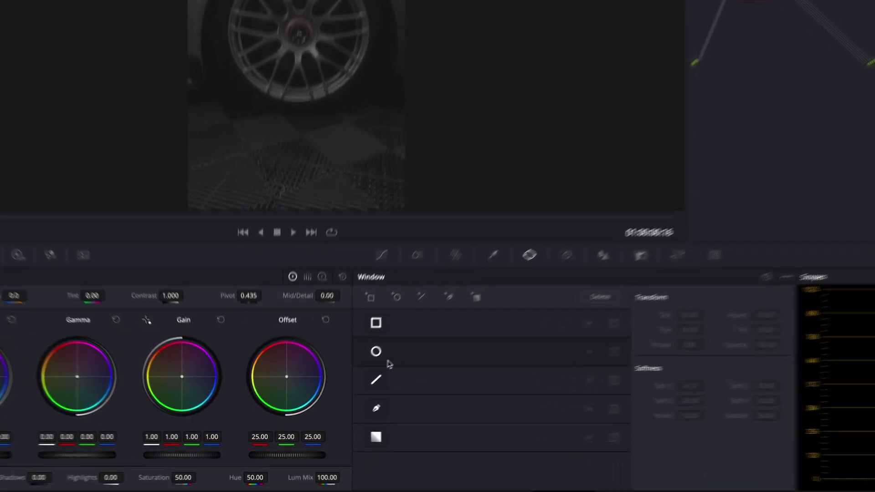
{"action": "left_click", "coordinate": [350, 367]}
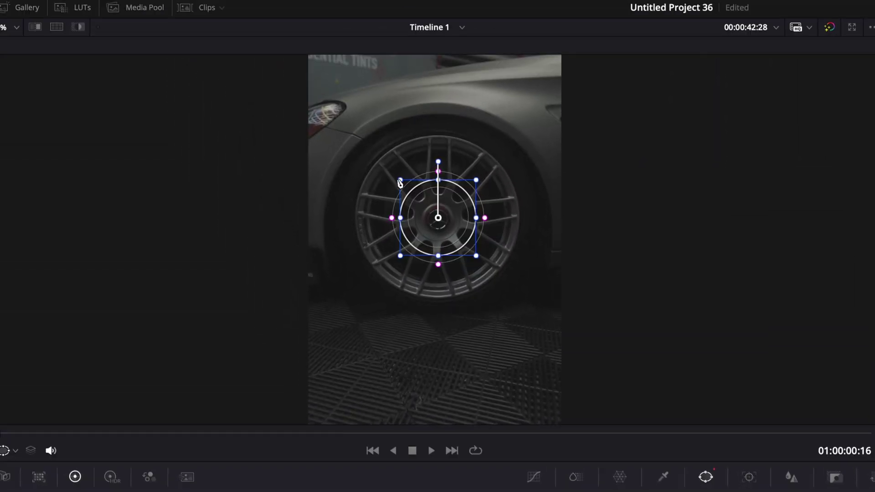
{"action": "left_click_drag", "start_coordinate": [401, 182], "coordinate": [347, 150]}
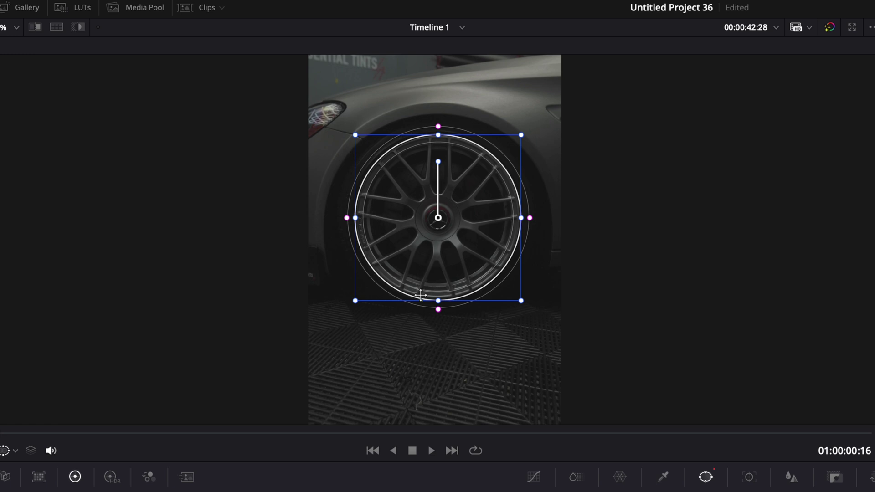
{"action": "left_click_drag", "start_coordinate": [438, 310], "coordinate": [438, 304]}
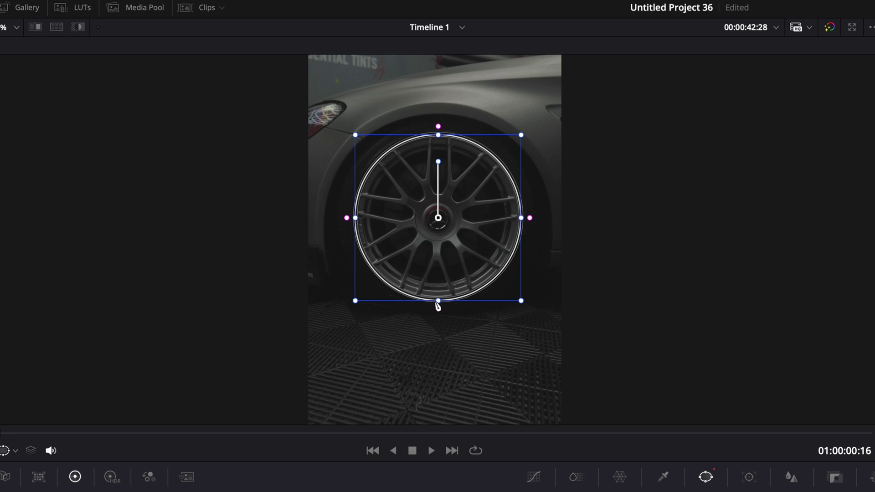
{"action": "right_click", "coordinate": [786, 266]}
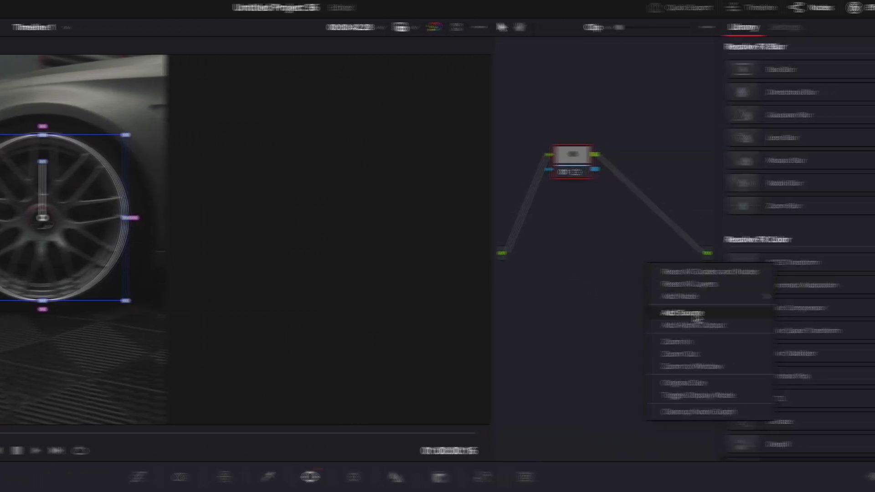
{"action": "left_click", "coordinate": [693, 325]}
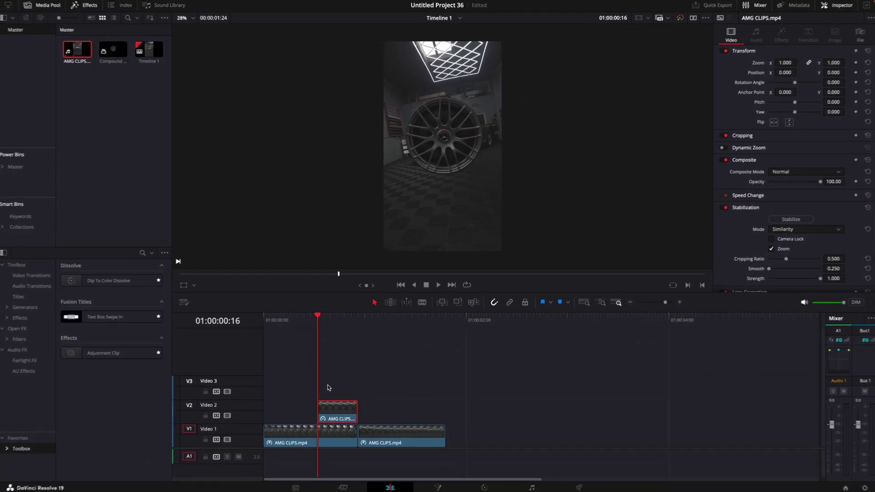
- Turn the masked wheel freeze frame on V2 into a compound clip
{"action": "right_click", "coordinate": [329, 410]}
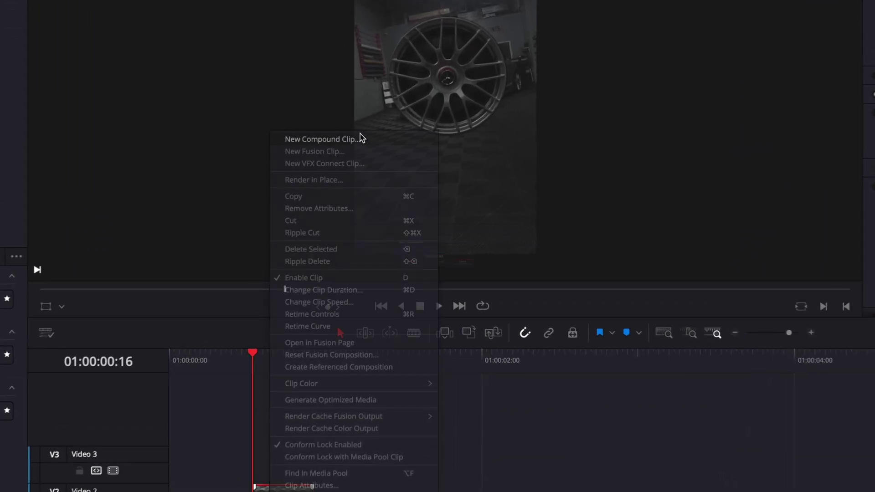
{"action": "left_click", "coordinate": [330, 146]}
{"action": "left_click", "coordinate": [525, 282]}
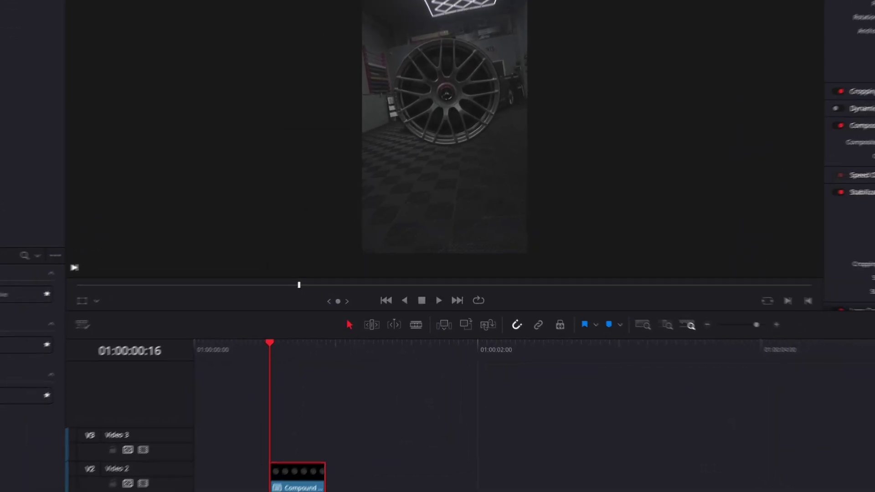
- Open the compound clip in Fusion and add a Transform node after the wheel
{"action": "left_click", "coordinate": [438, 489]}
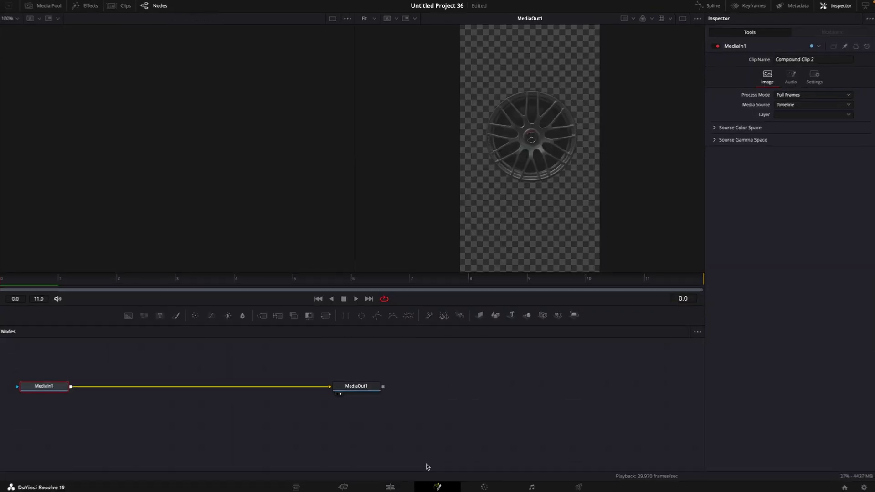
{"action": "key", "text": "shift+space"}
{"action": "type", "text": "directional"}
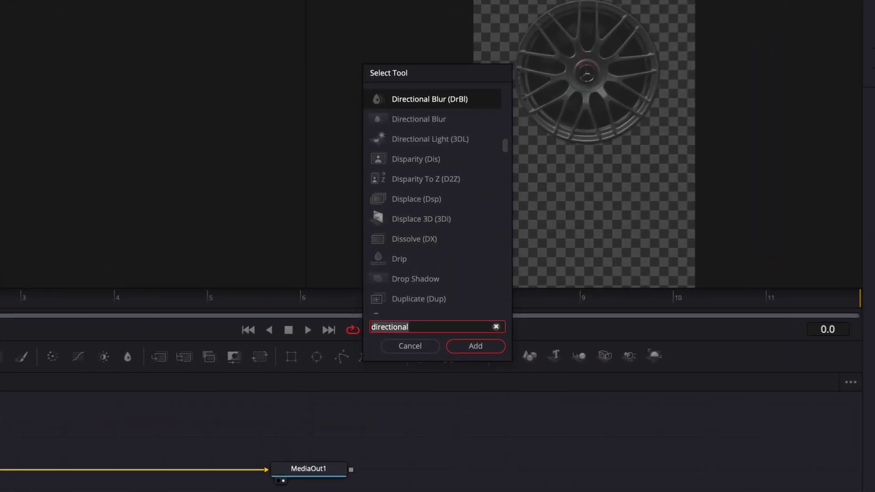
{"action": "key", "text": "ctrl+a"}
{"action": "type", "text": "transf"}
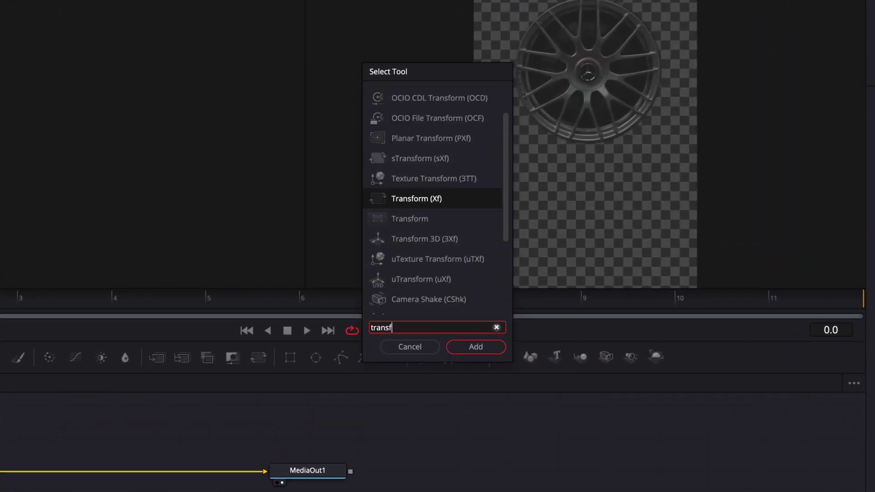
{"action": "type", "text": "orm"}
{"action": "key", "text": "Return"}
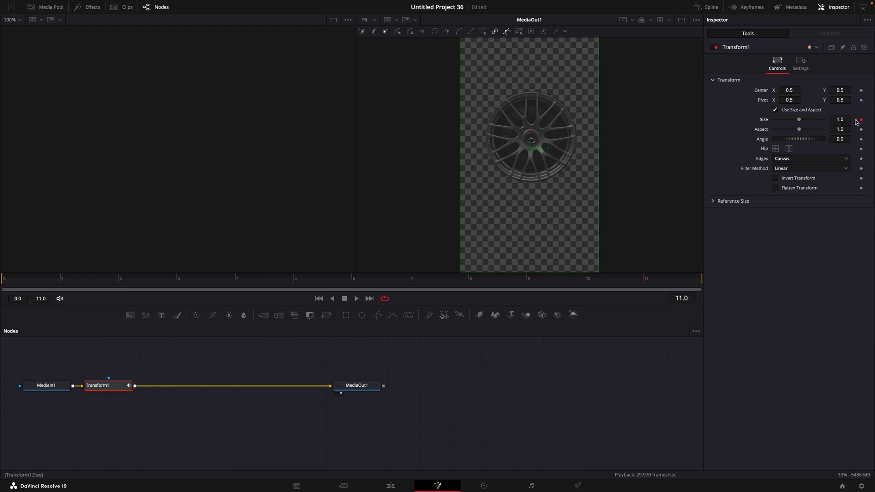
- Keyframe Transform1 from Size 0, Angle 258.3 at frame 0 to Size 1, Angle 0 at frame 11
{"action": "left_click_drag", "start_coordinate": [800, 122], "coordinate": [578, 146]}
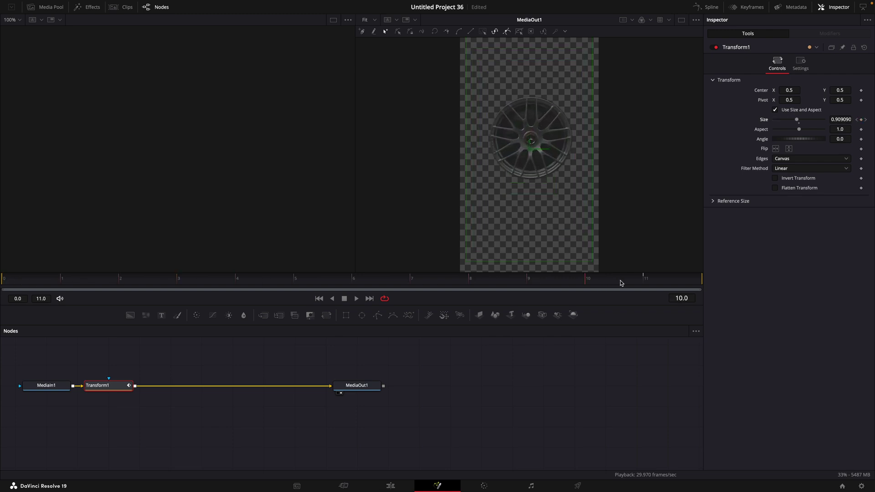
{"action": "left_click_drag", "start_coordinate": [636, 281], "coordinate": [129, 327]}
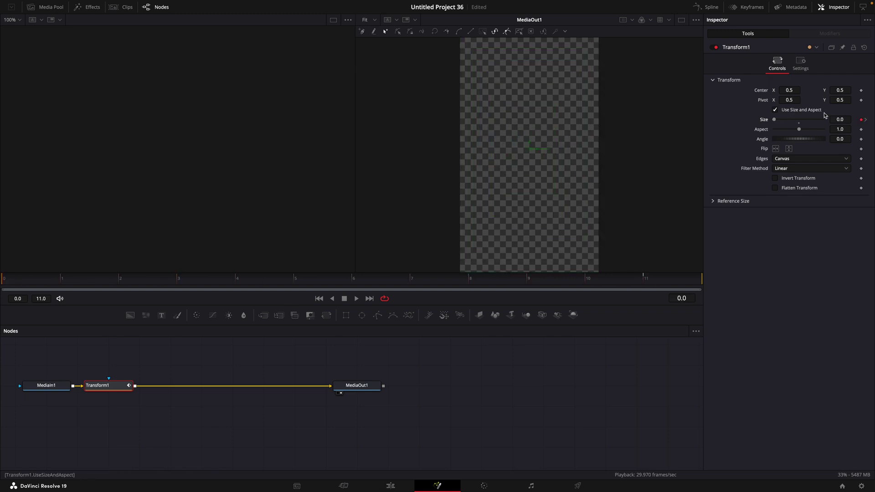
{"action": "left_click", "coordinate": [646, 282]}
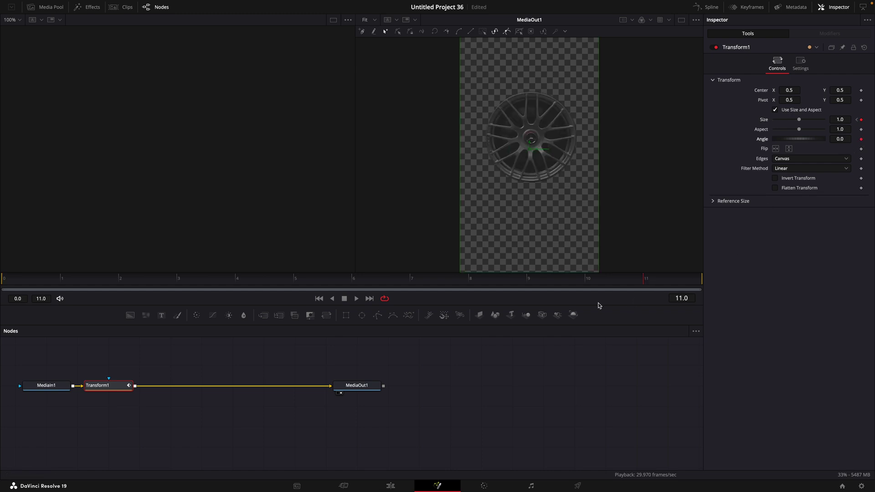
{"action": "left_click", "coordinate": [469, 279]}
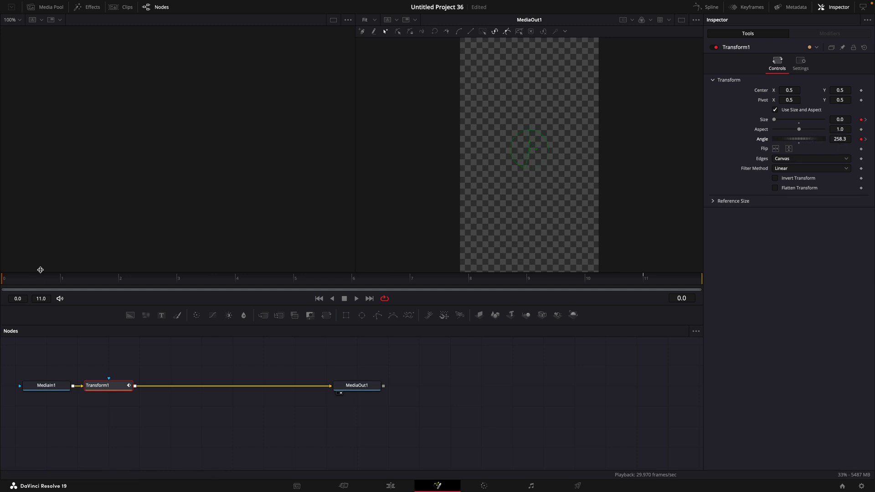
{"action": "left_click_drag", "start_coordinate": [321, 284], "coordinate": [668, 303]}
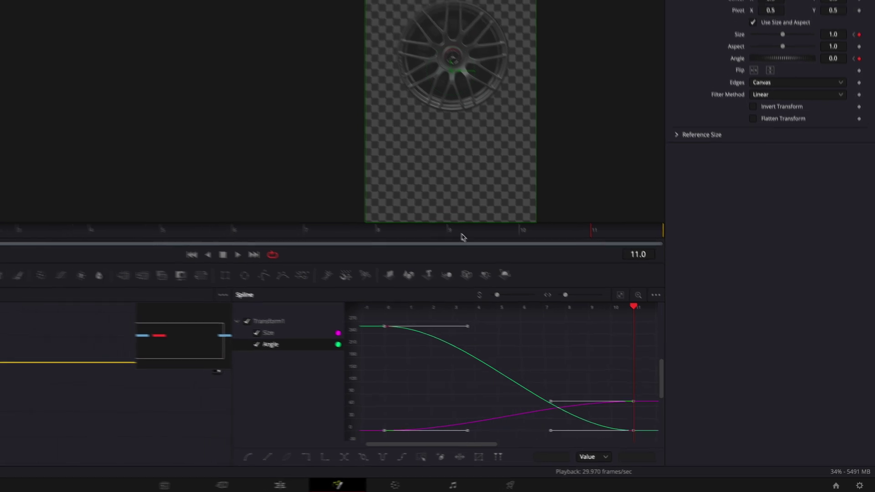
- Scrub to preview the eased spin, nearly settled at frame 10 (Size 0.977, Angle 6.0)
{"action": "left_click_drag", "start_coordinate": [592, 233], "coordinate": [362, 319]}
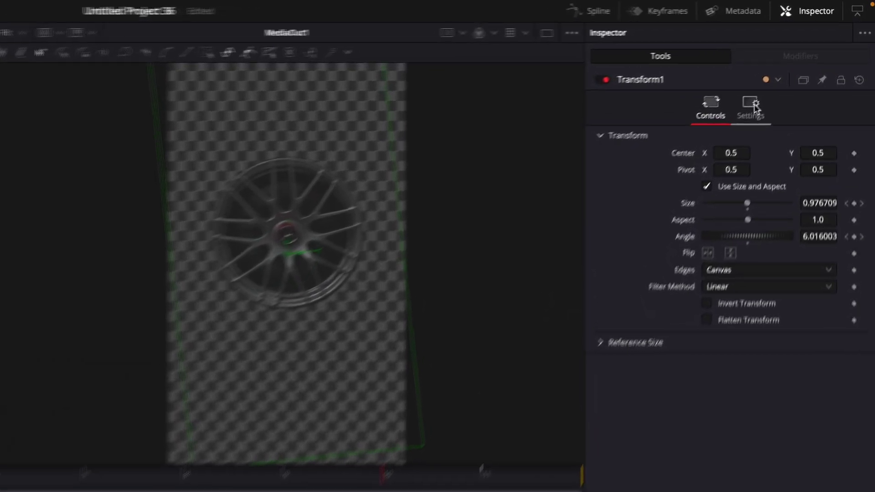
- Enable motion blur on Transform1 with Quality 10 and Shutter Angle 360
{"action": "left_click", "coordinate": [751, 107]}
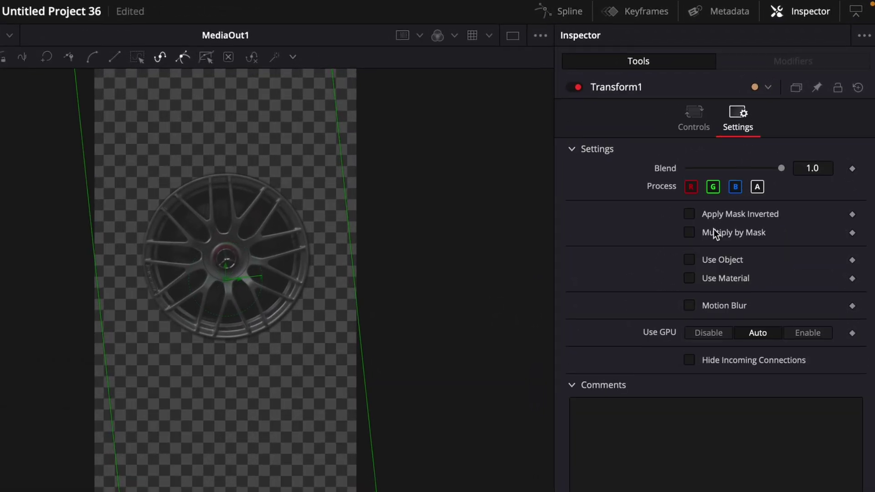
{"action": "left_click", "coordinate": [706, 274]}
{"action": "left_click_drag", "start_coordinate": [687, 253], "coordinate": [717, 252]}
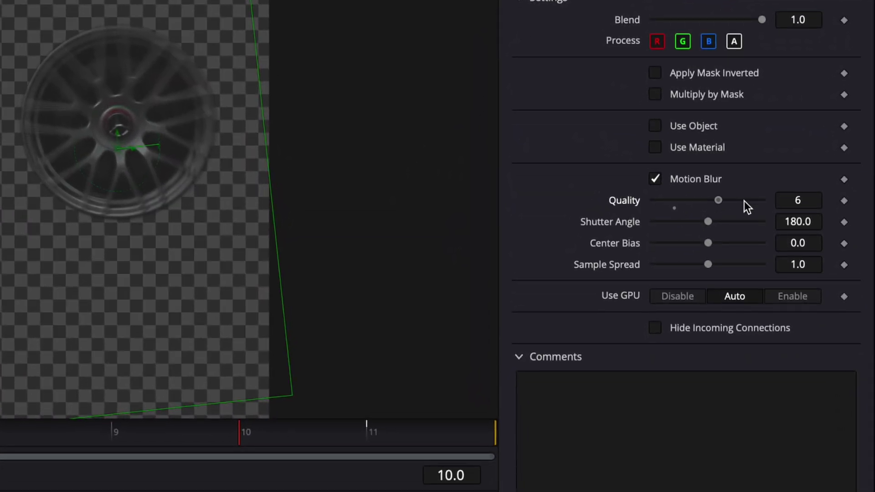
{"action": "left_click_drag", "start_coordinate": [709, 220], "coordinate": [761, 222]}
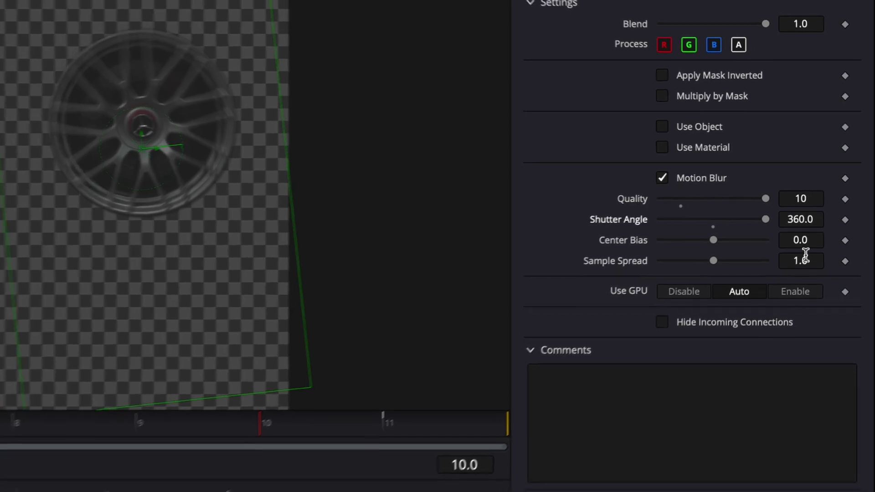
{"action": "left_click", "coordinate": [390, 485]}
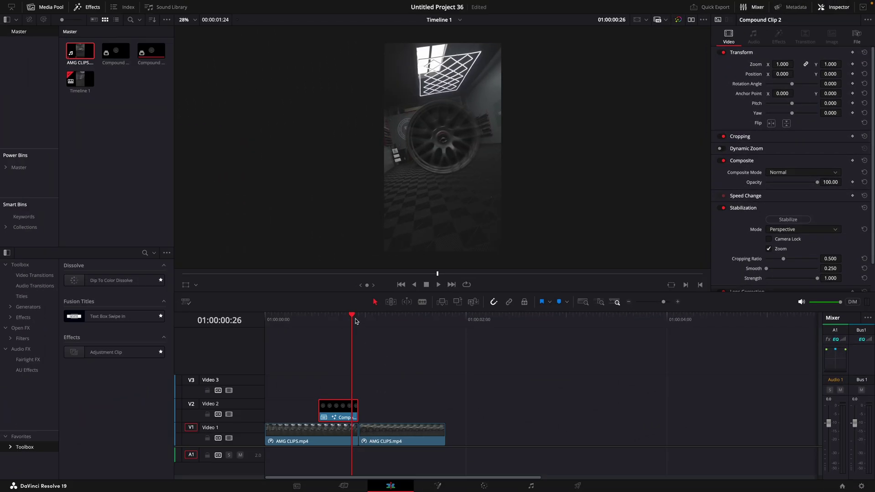
- Preview the spin across the cut, then drop an Adjustment Clip on V3 there and shorten it
{"action": "left_click_drag", "start_coordinate": [355, 321], "coordinate": [359, 322]}
{"action": "left_click", "coordinate": [383, 368]}
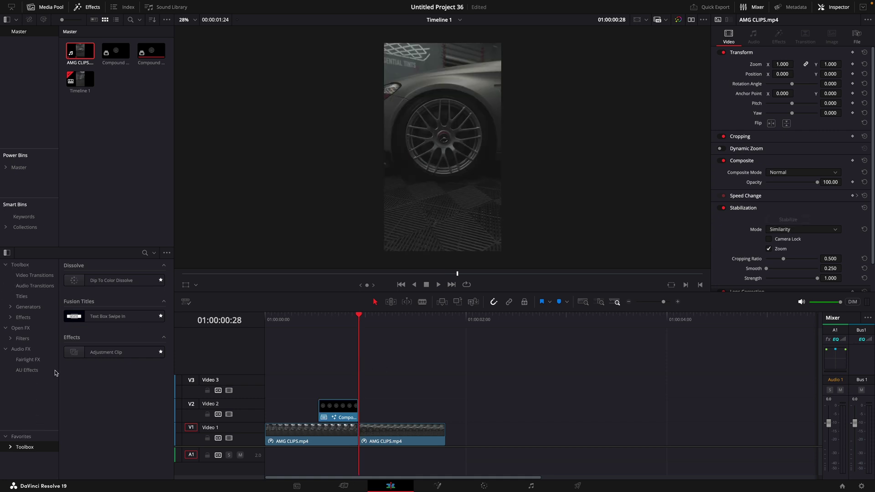
{"action": "left_click_drag", "start_coordinate": [105, 353], "coordinate": [365, 388]}
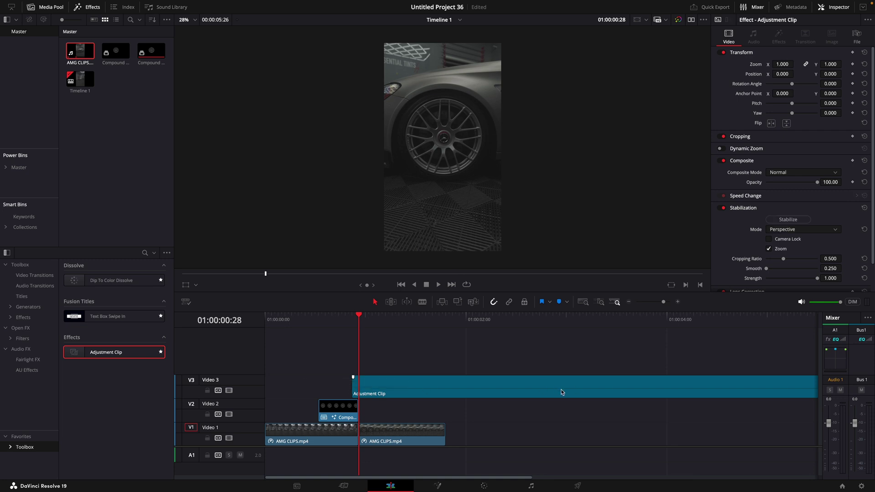
{"action": "scroll", "coordinate": [571, 390], "scroll_direction": "right", "scroll_amount": 3}
{"action": "left_click_drag", "start_coordinate": [735, 388], "coordinate": [321, 390]}
{"action": "scroll", "coordinate": [362, 369], "scroll_direction": "left", "scroll_amount": 2}
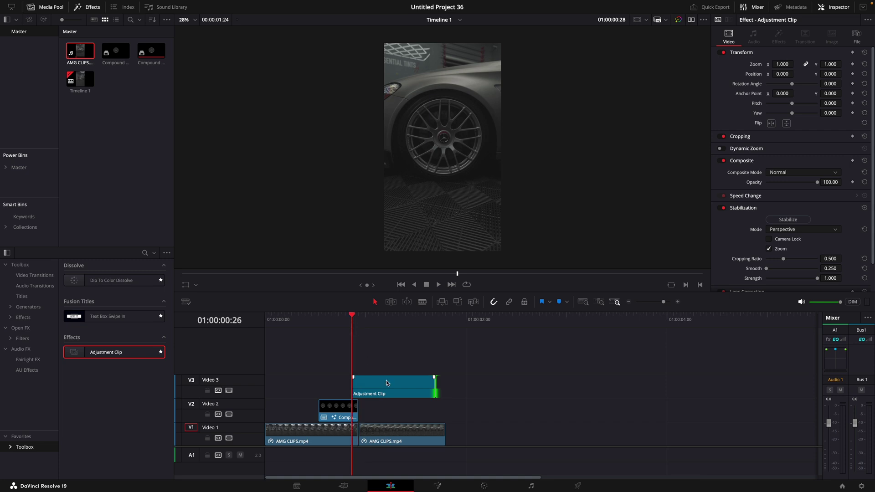
- Open the Adjustment Clip in Fusion and add a Camera Shake node
{"action": "left_click", "coordinate": [437, 486]}
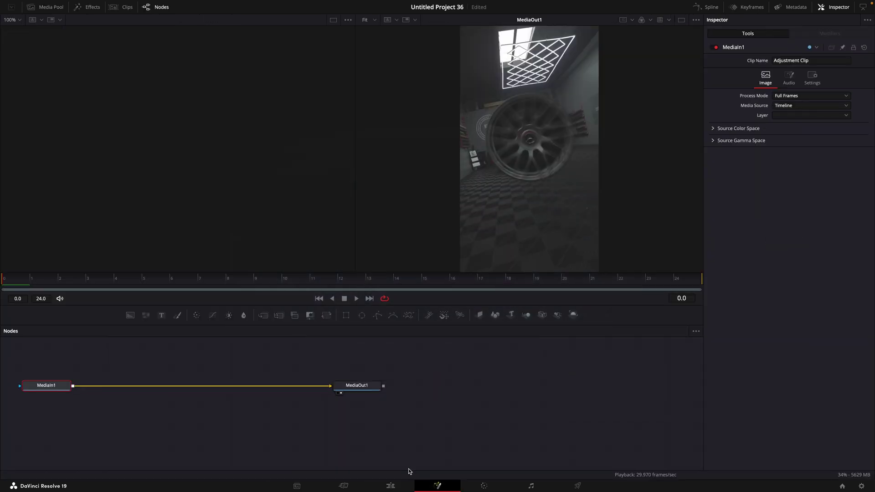
{"action": "key", "text": "shift+space"}
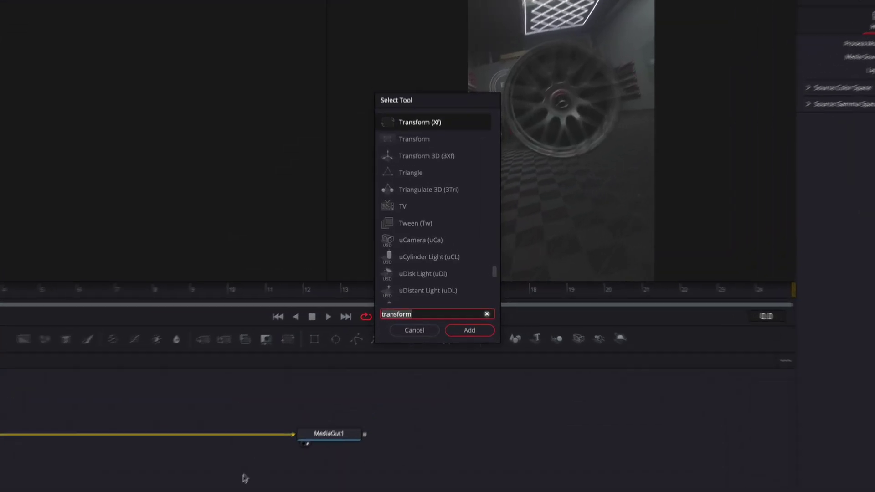
{"action": "type", "text": "camera"}
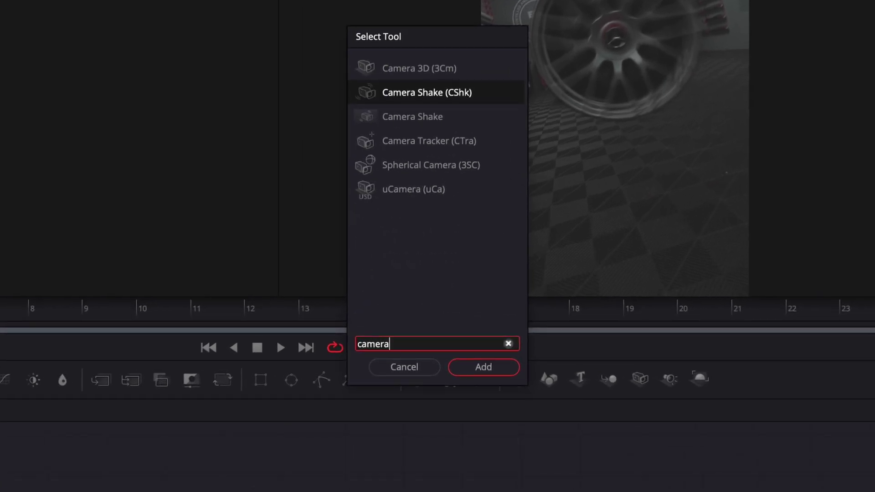
{"action": "key", "text": "Return"}
- Add a Directional Blur node after CameraShake1
{"action": "key", "text": "shift+space"}
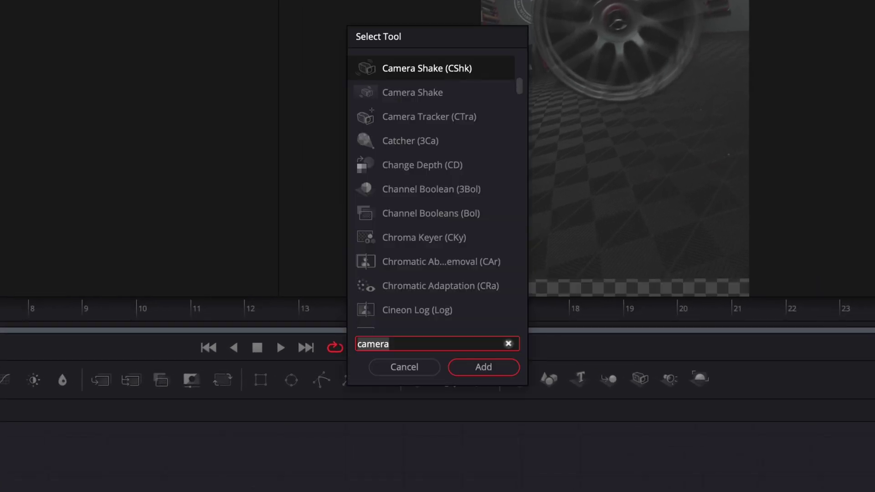
{"action": "type", "text": "directional"}
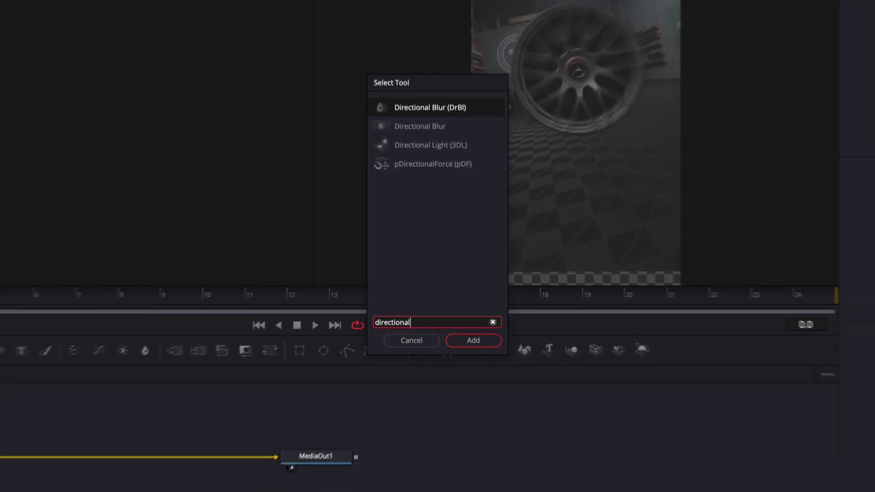
{"action": "key", "text": "Return"}
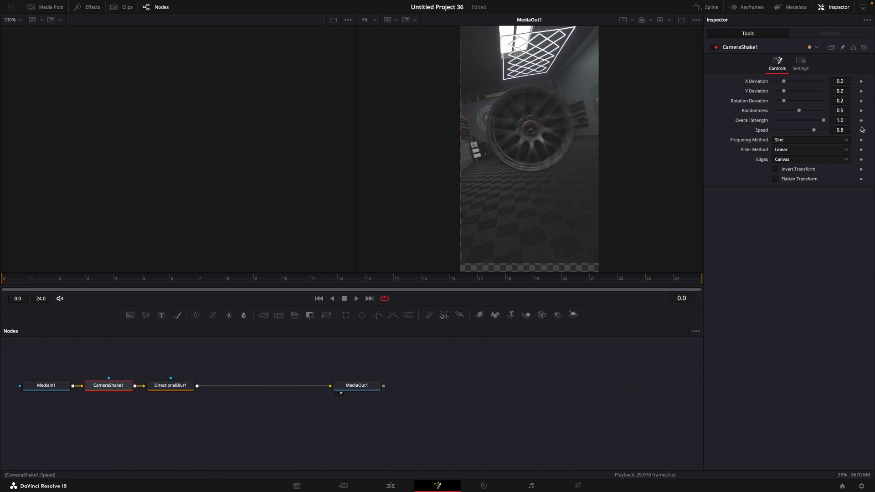
- Keyframe Camera Shake Overall Strength at 0.465 on frame 0 and 0 on frame 20
{"action": "left_click_drag", "start_coordinate": [593, 279], "coordinate": [565, 287]}
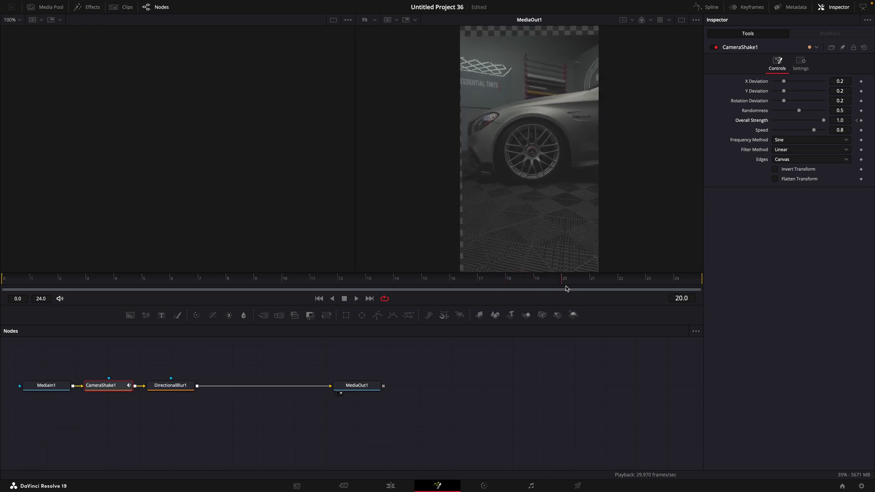
{"action": "left_click", "coordinate": [857, 121]}
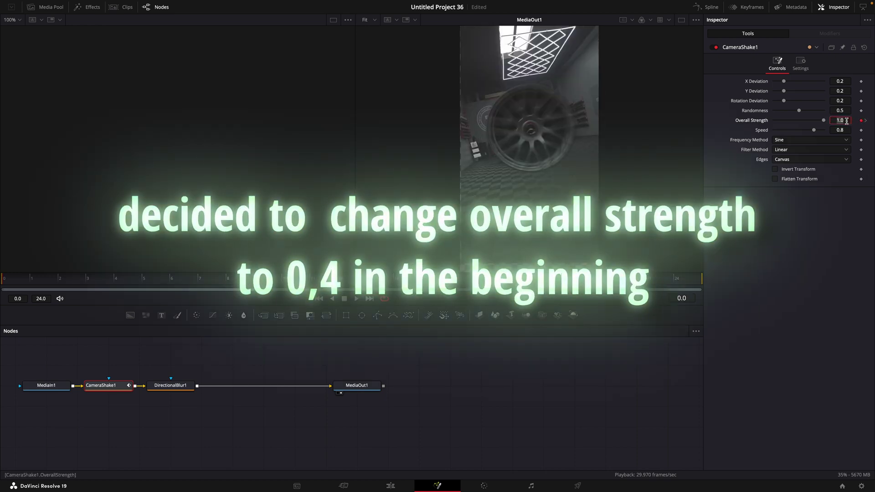
{"action": "left_click_drag", "start_coordinate": [823, 120], "coordinate": [797, 121]}
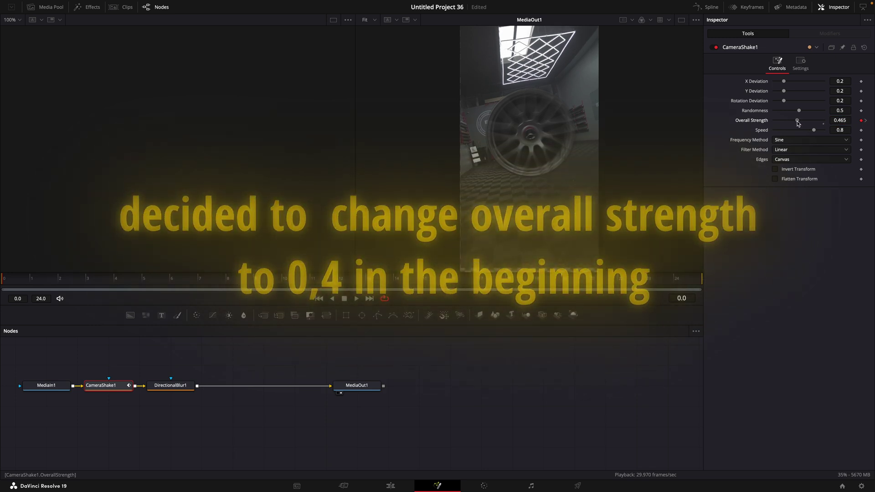
{"action": "left_click", "coordinate": [865, 121]}
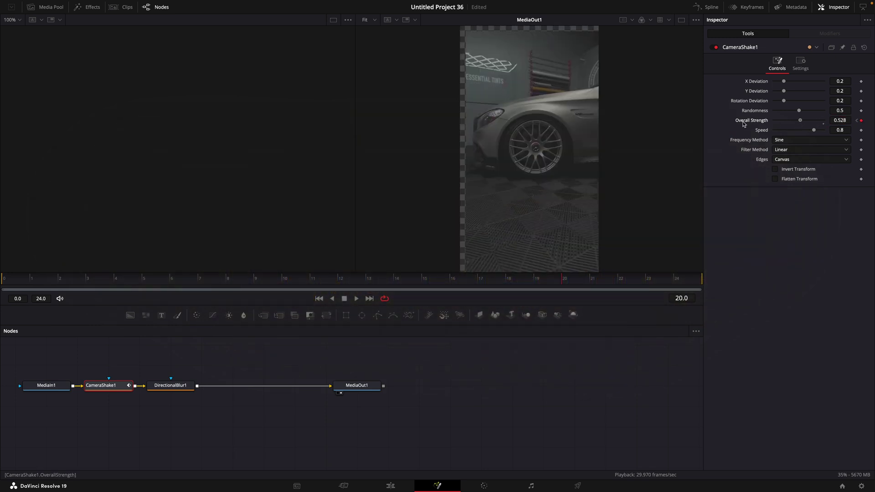
{"action": "left_click_drag", "start_coordinate": [743, 124], "coordinate": [729, 125]}
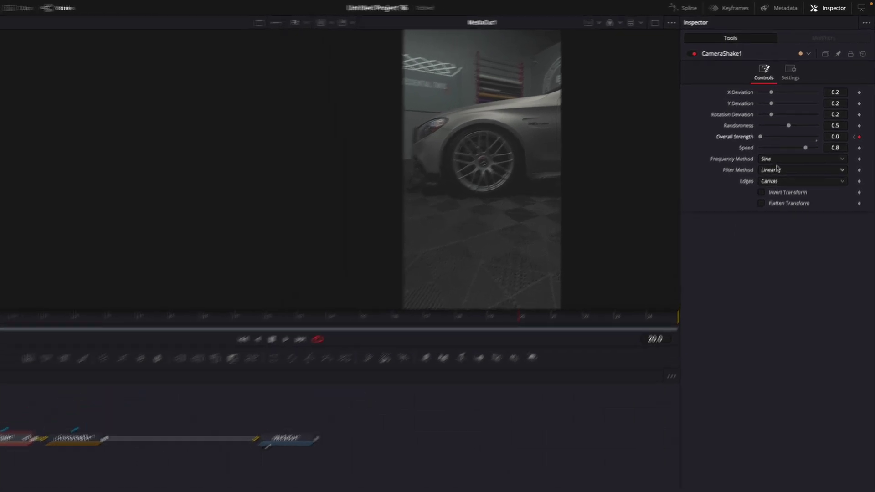
- Set the shake's Edges to Mirror and scrub back to frame 0 to check
{"action": "left_click", "coordinate": [791, 160]}
{"action": "left_click", "coordinate": [738, 285]}
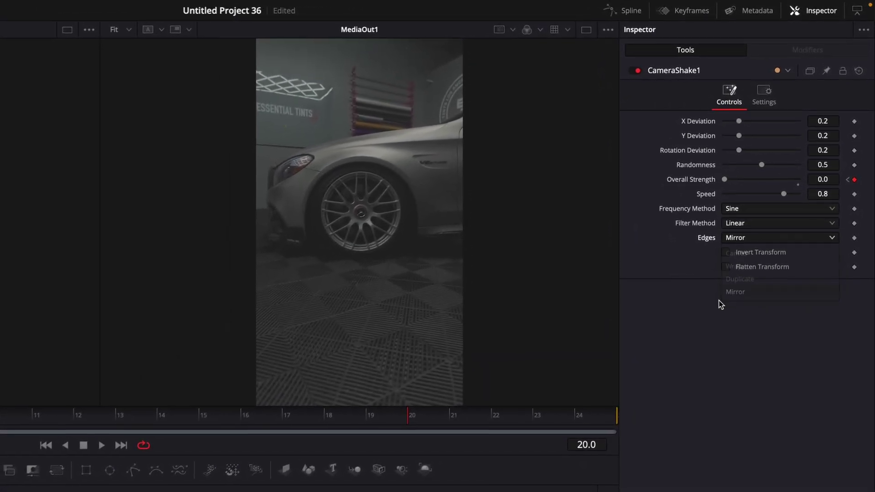
{"action": "left_click", "coordinate": [219, 411]}
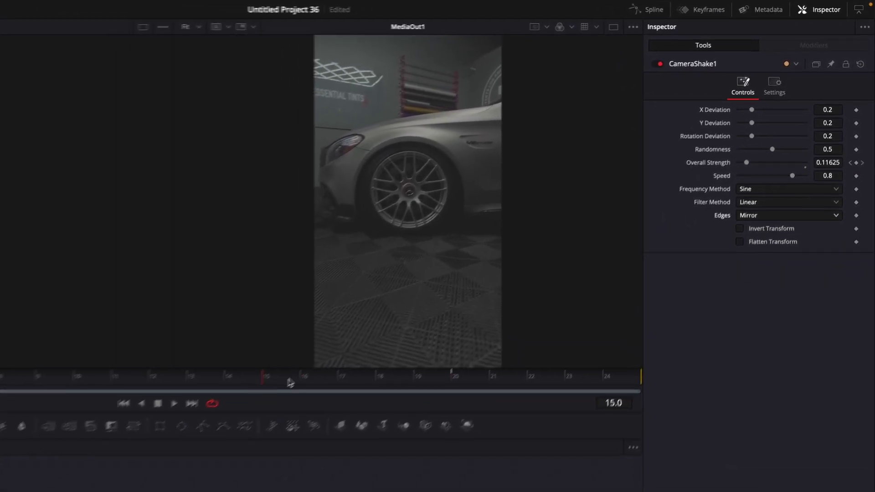
{"action": "left_click_drag", "start_coordinate": [288, 379], "coordinate": [69, 324]}
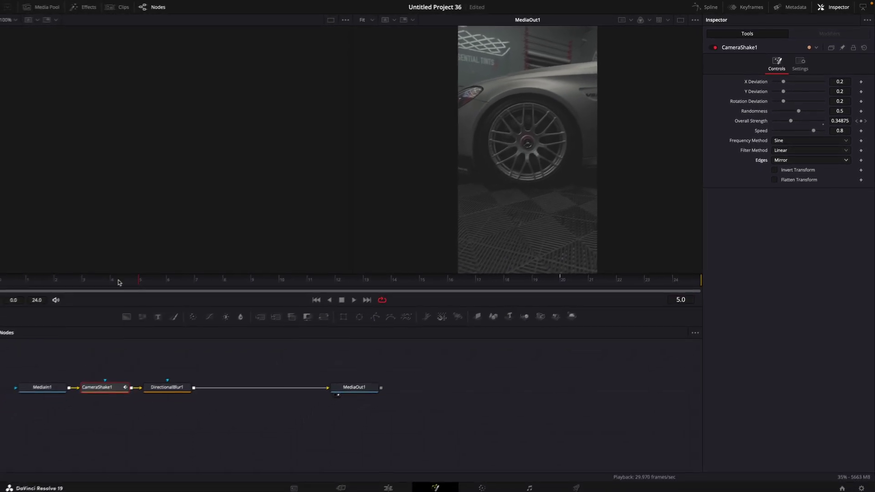
{"action": "left_click_drag", "start_coordinate": [118, 280], "coordinate": [2, 283]}
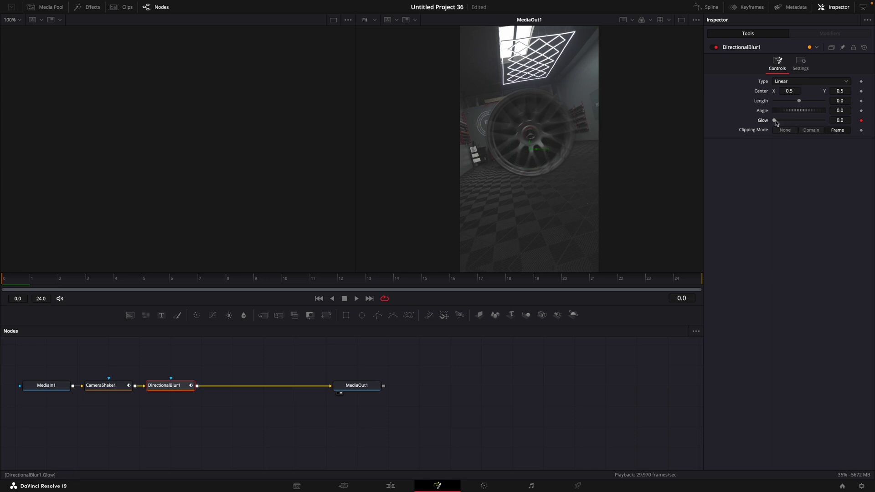
- Keyframe DirectionalBlur1 Glow at 0.189 on frame 0 and 0.0 on frame 20, showing the splines
{"action": "left_click_drag", "start_coordinate": [776, 123], "coordinate": [786, 123]}
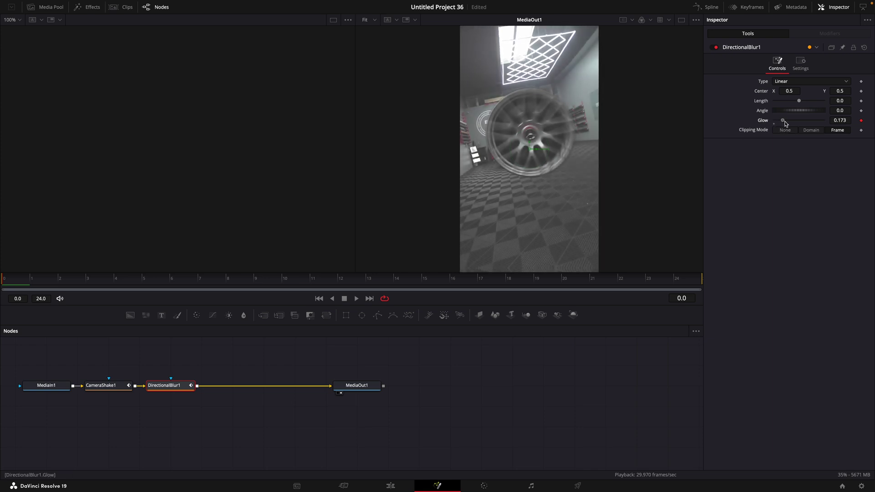
{"action": "left_click", "coordinate": [563, 279]}
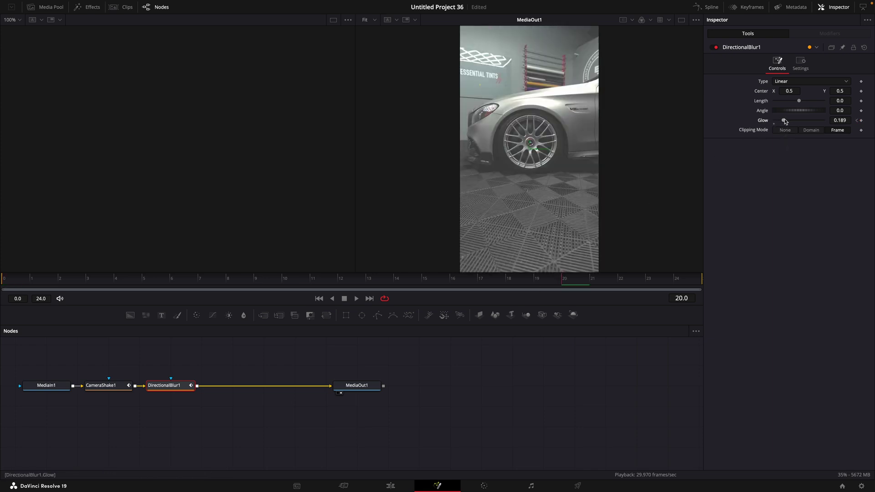
{"action": "left_click_drag", "start_coordinate": [785, 121], "coordinate": [700, 132]}
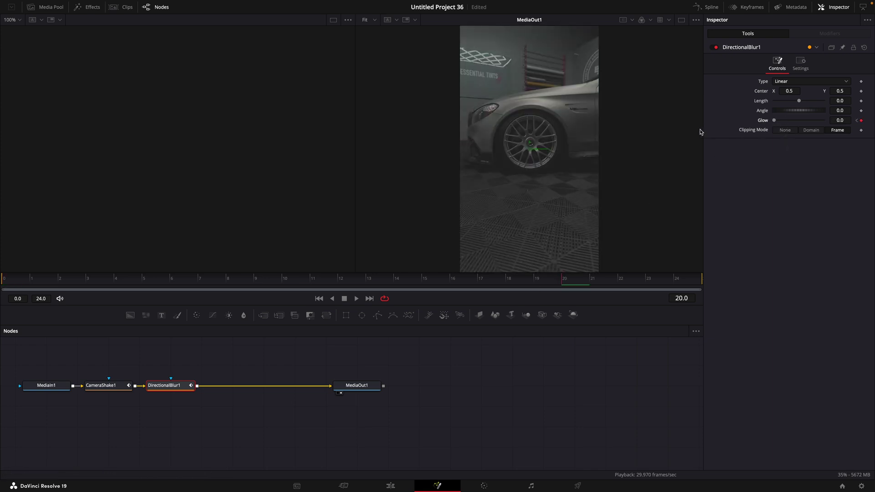
{"action": "left_click", "coordinate": [709, 7]}
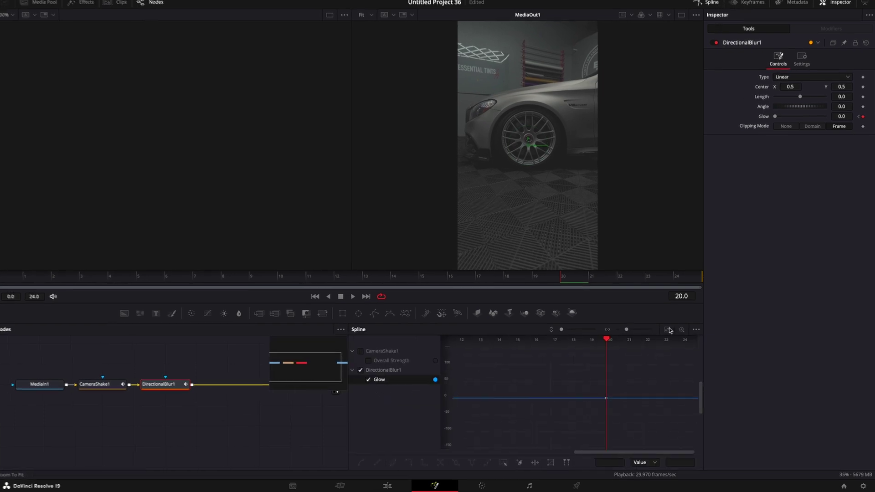
- Smooth the Glow and Overall Strength keyframes into eased curves and reshape the strength curve's opening ease
{"action": "left_click", "coordinate": [667, 331]}
{"action": "left_click_drag", "start_coordinate": [677, 437], "coordinate": [625, 414]}
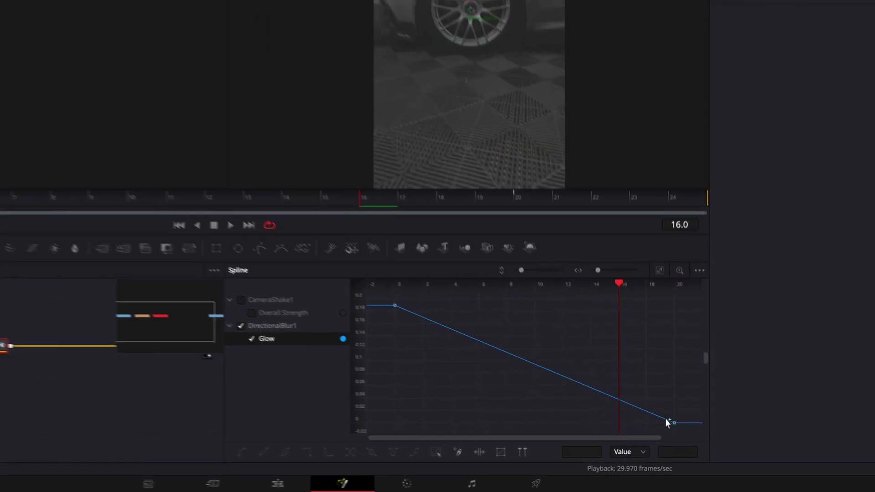
{"action": "left_click_drag", "start_coordinate": [688, 436], "coordinate": [389, 308]}
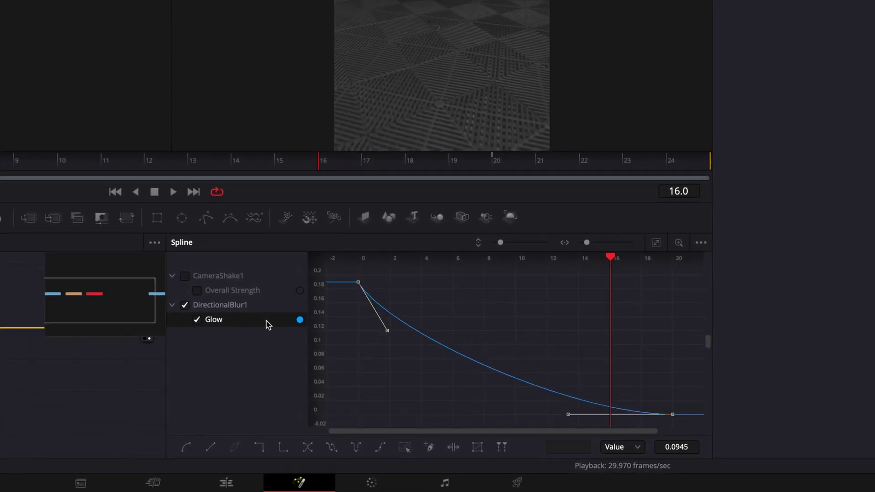
{"action": "left_click", "coordinate": [185, 275]}
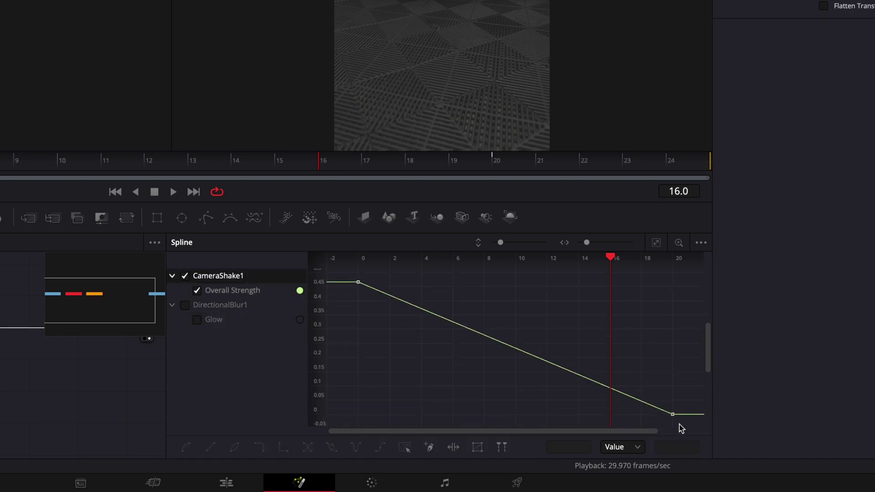
{"action": "left_click_drag", "start_coordinate": [371, 248], "coordinate": [351, 268]}
{"action": "key", "text": "s"}
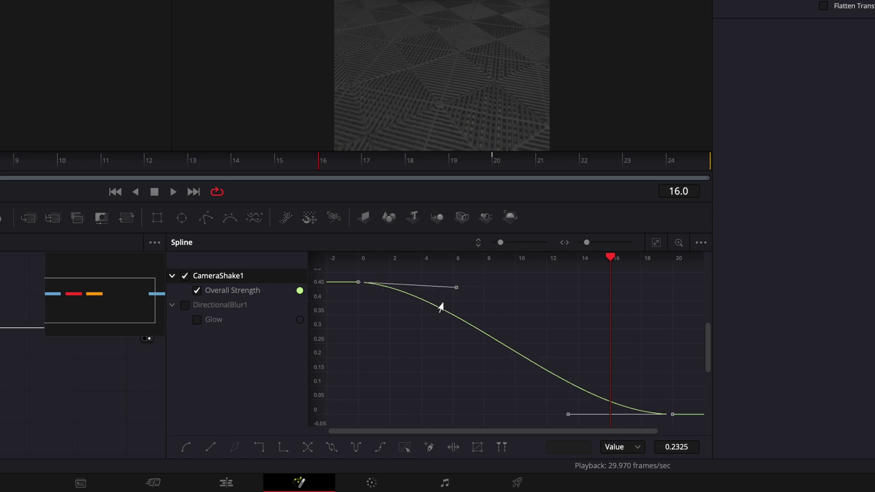
{"action": "left_click_drag", "start_coordinate": [441, 308], "coordinate": [409, 324]}
- On the Edit page, scrub from 01:00:00:28 to preview the transition with shake and glow
{"action": "left_click", "coordinate": [226, 482]}
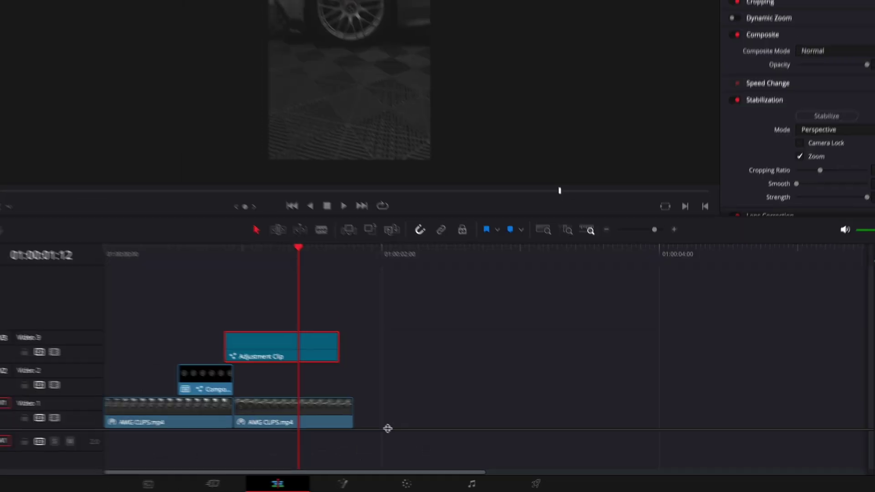
{"action": "left_click", "coordinate": [325, 303]}
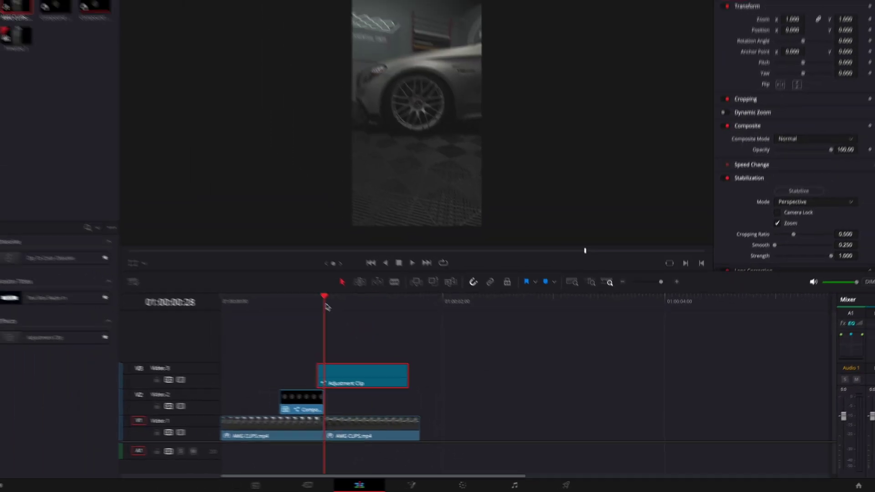
{"action": "left_click_drag", "start_coordinate": [326, 306], "coordinate": [445, 326]}
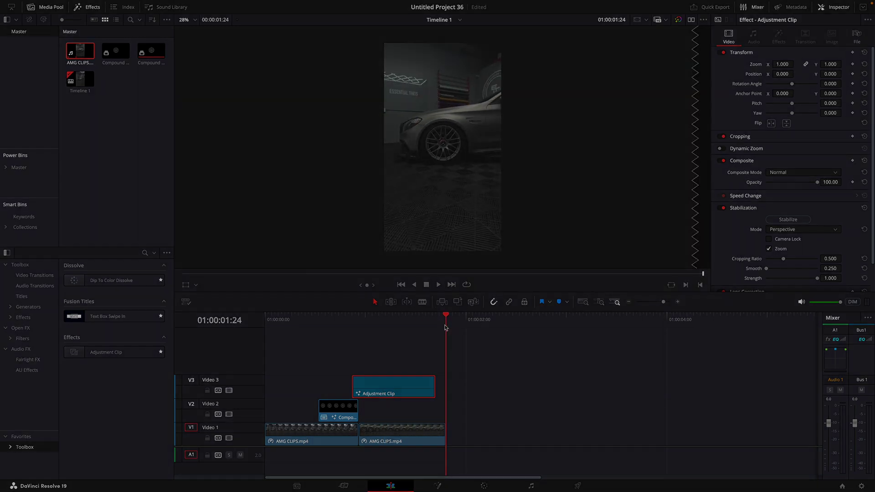